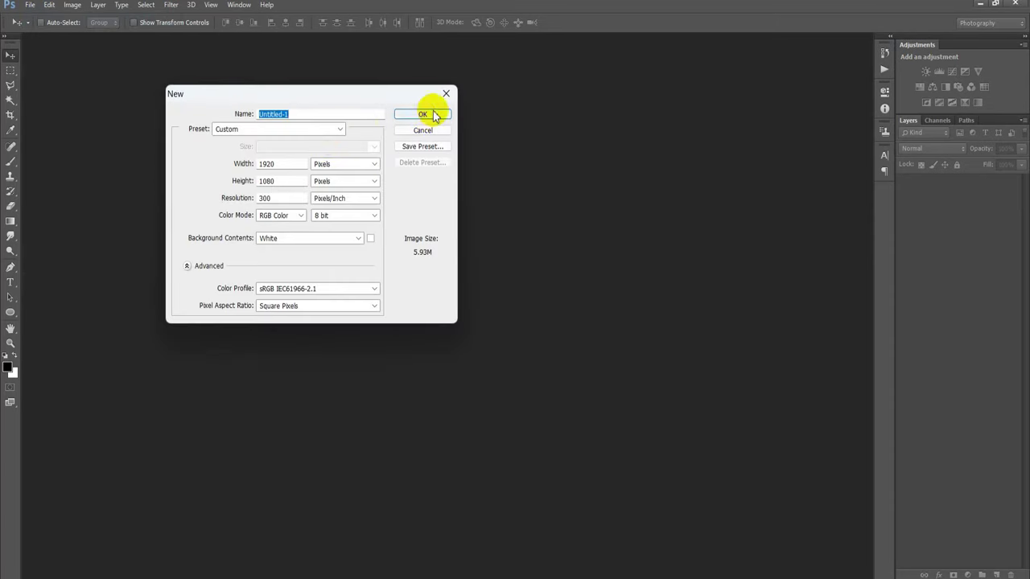
# Step: Create the white 1920×1080 px, 300 ppi document and dock Untitled-1 as a tab
pyautogui.click(432, 116)
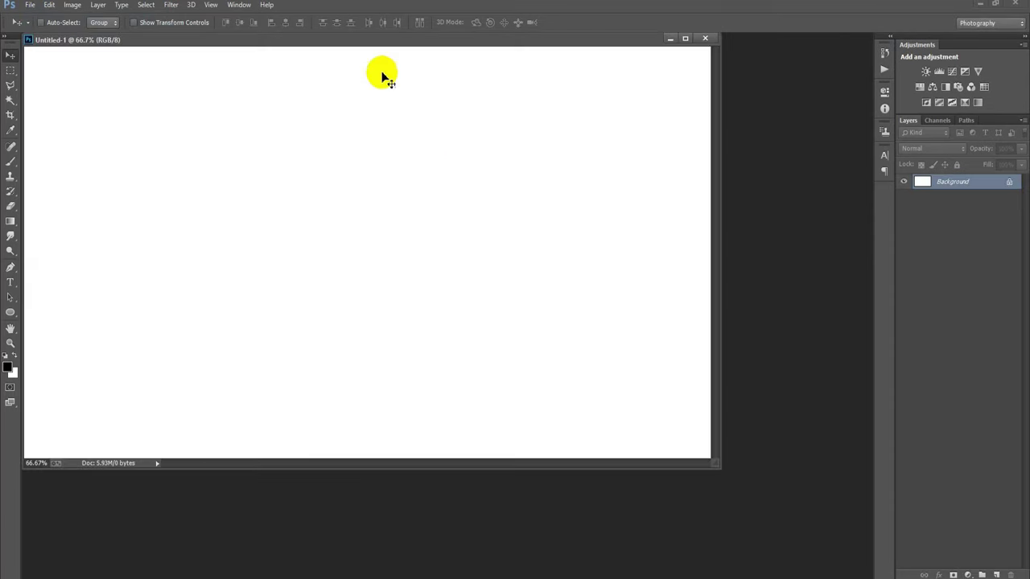
pyautogui.moveTo(367, 38); pyautogui.dragTo(418, 40)
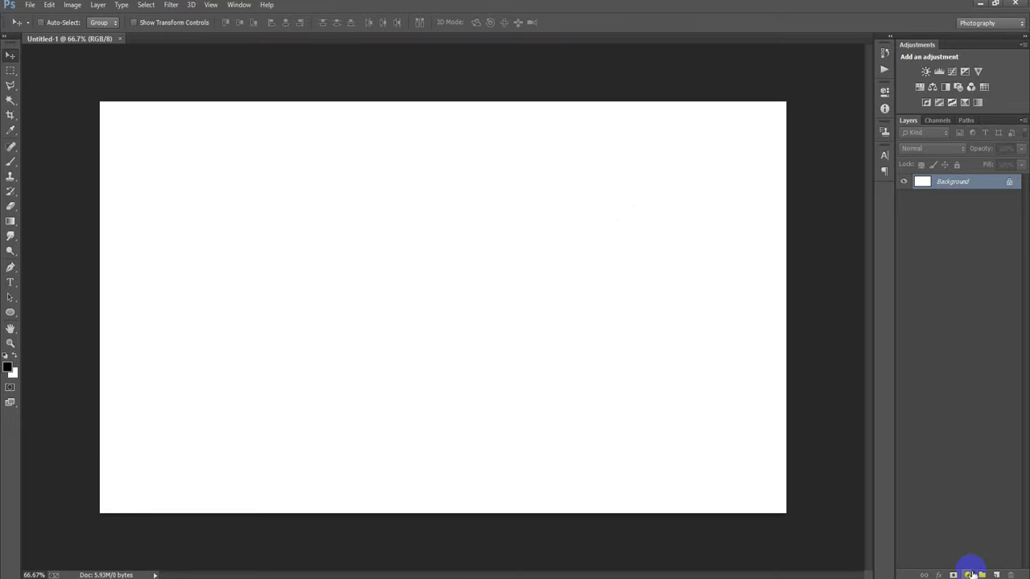
# Step: Add a Gradient Fill layer whose color stop is grey #a5a5a5, fading toward white at the top
pyautogui.click(970, 574)
pyautogui.click(940, 291)
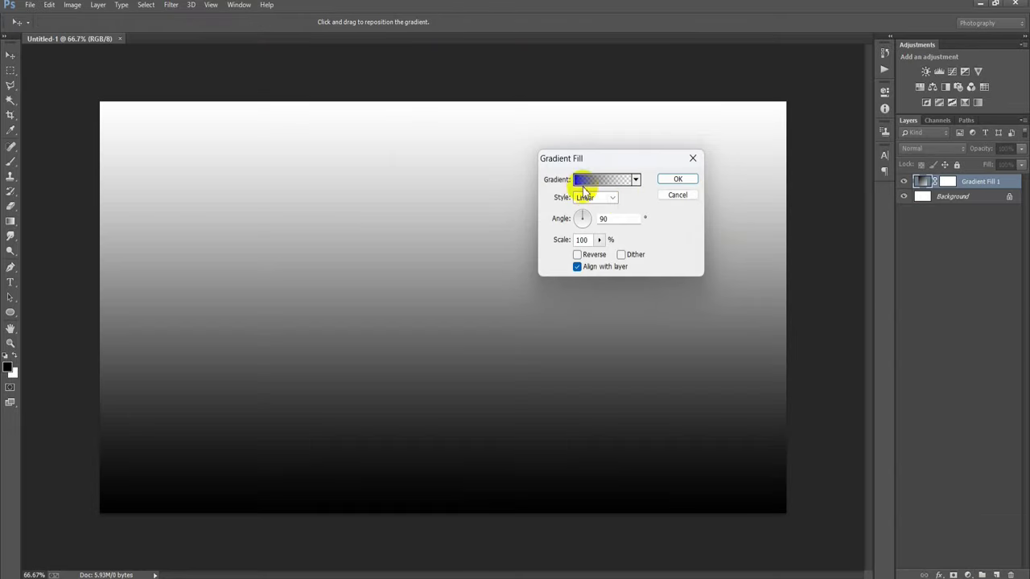
pyautogui.click(586, 179)
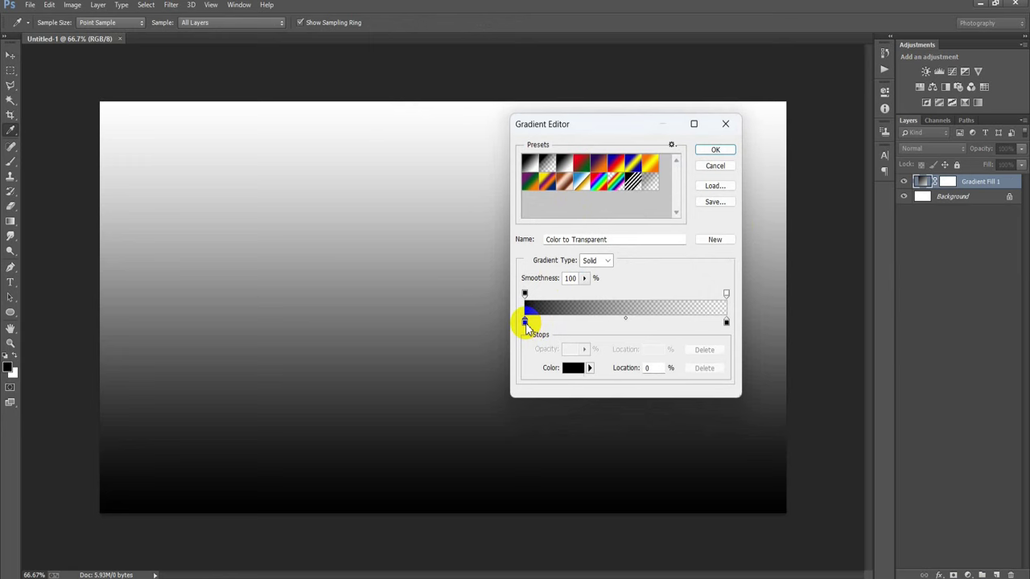
pyautogui.click(571, 367)
pyautogui.write('0a')
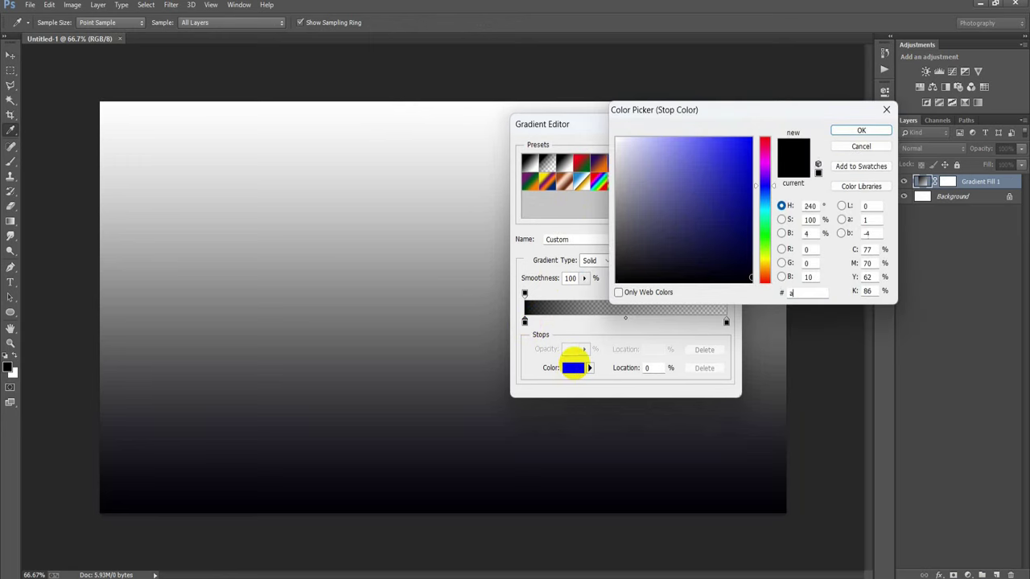
pyautogui.write('5a5a')
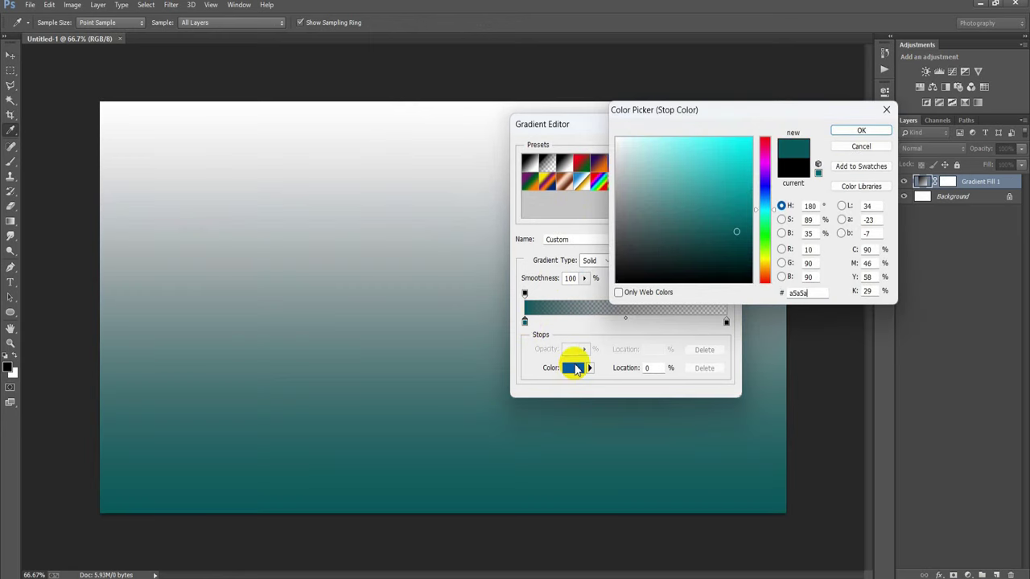
pyautogui.write('5')
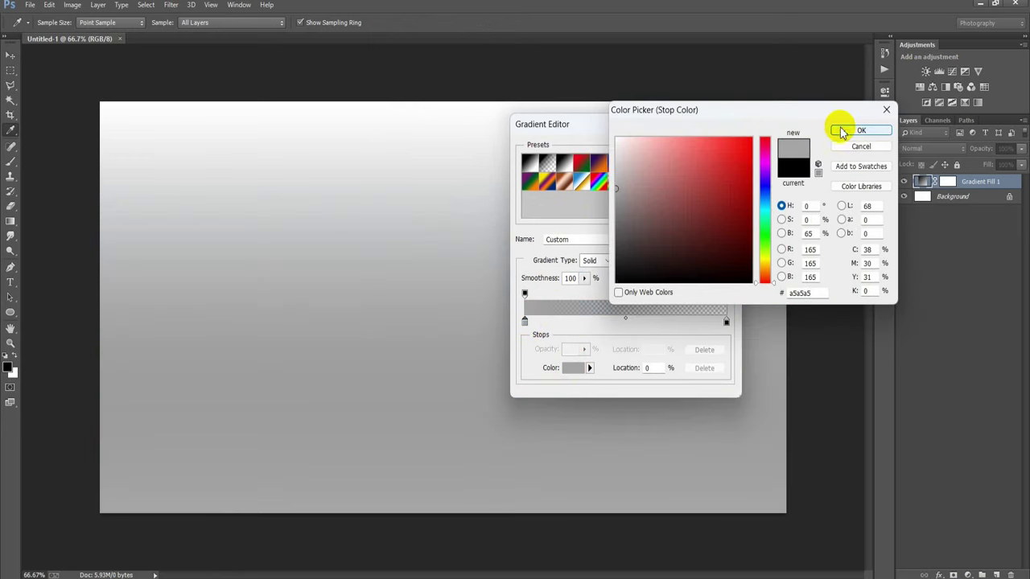
pyautogui.click(859, 130)
pyautogui.click(714, 151)
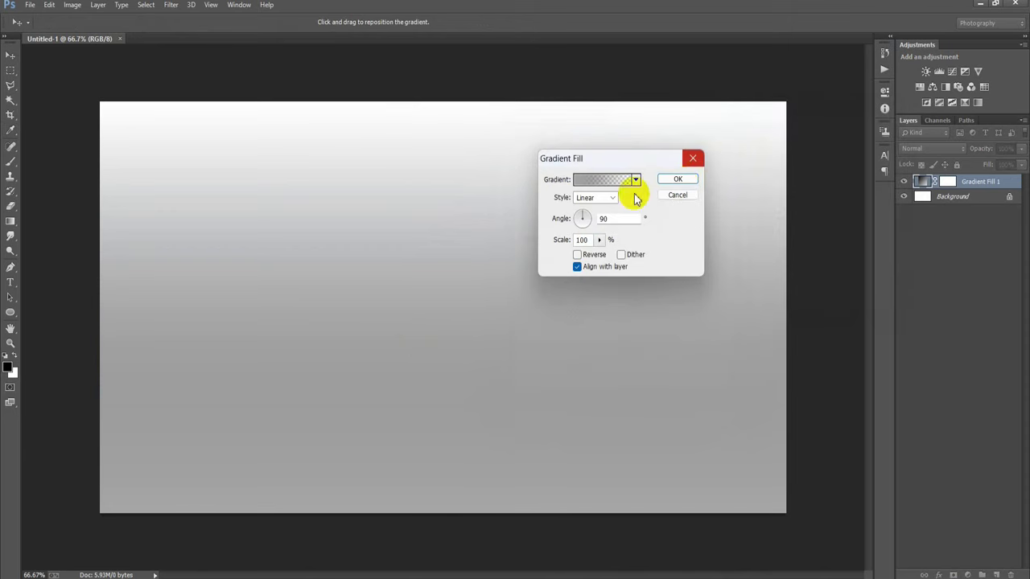
pyautogui.click(686, 184)
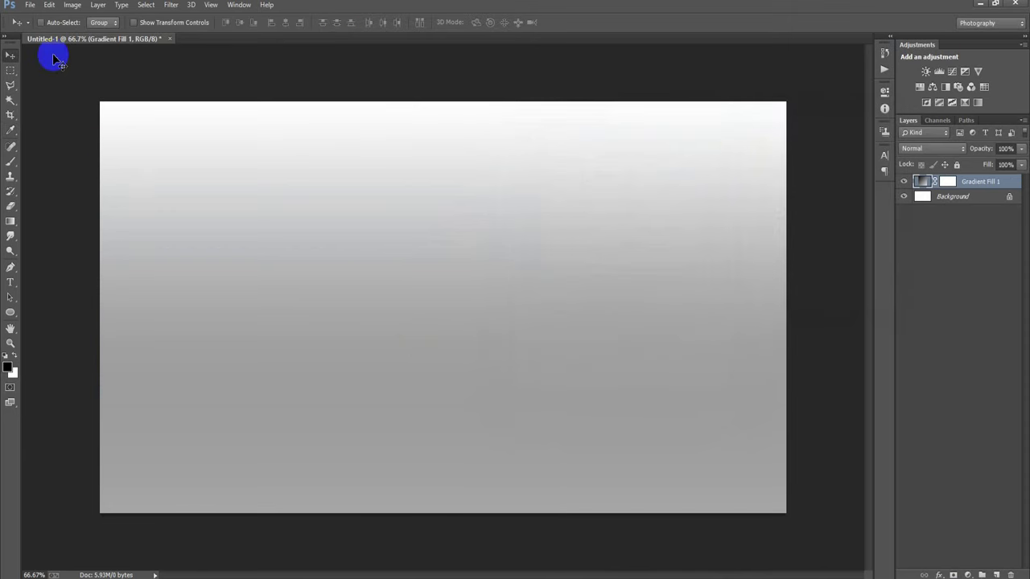
pyautogui.click(31, 12)
# Step: Place the 00002 (1) portrait, enlarge it to about 38.87%, and shift it left
pyautogui.click(83, 226)
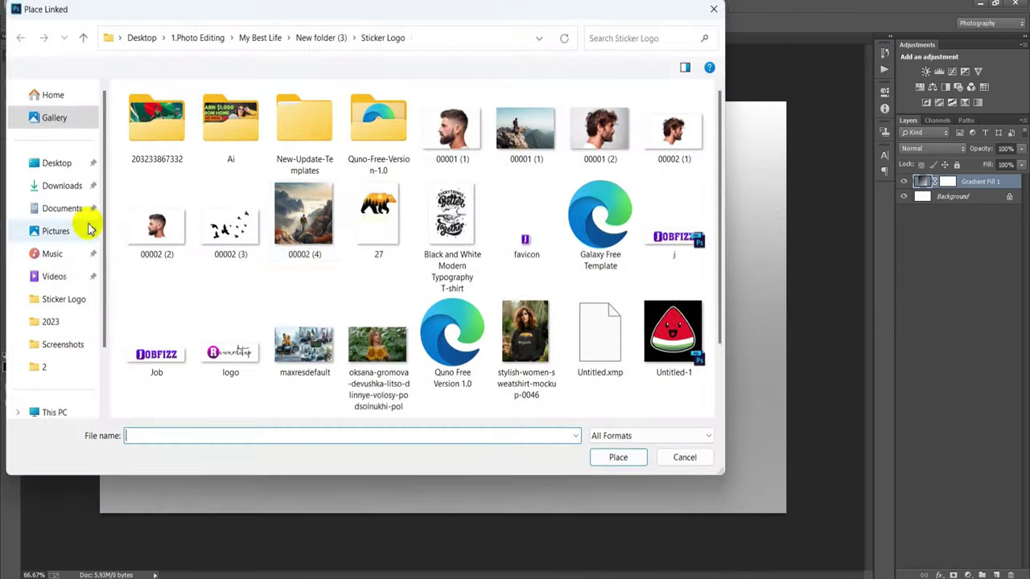
pyautogui.doubleClick(674, 150)
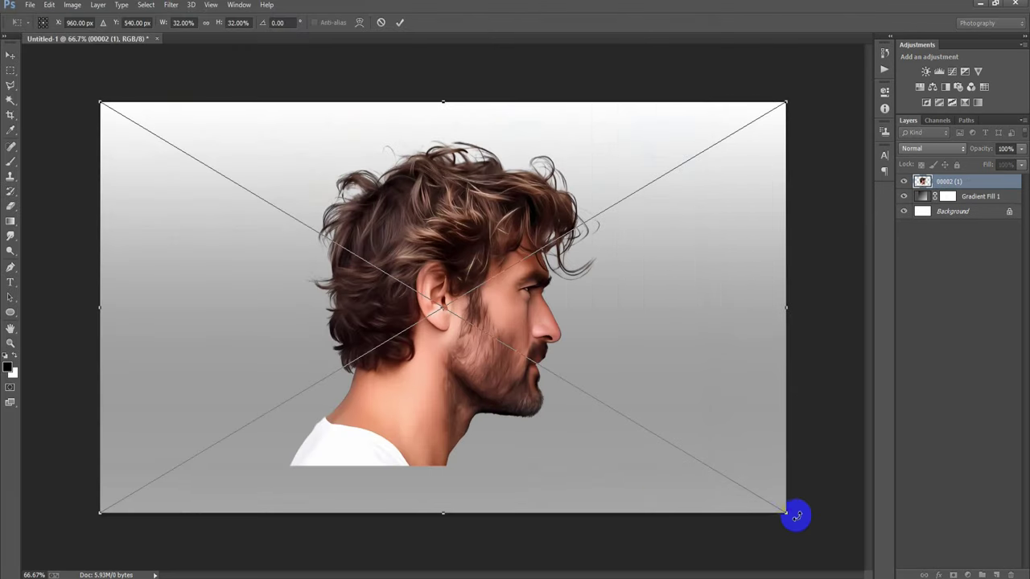
pyautogui.moveTo(792, 514); pyautogui.dragTo(848, 542)
pyautogui.moveTo(640, 388)
pyautogui.mouseDown()
pyautogui.moveTo(619, 402)
pyautogui.moveTo(591, 399)
pyautogui.mouseUp()
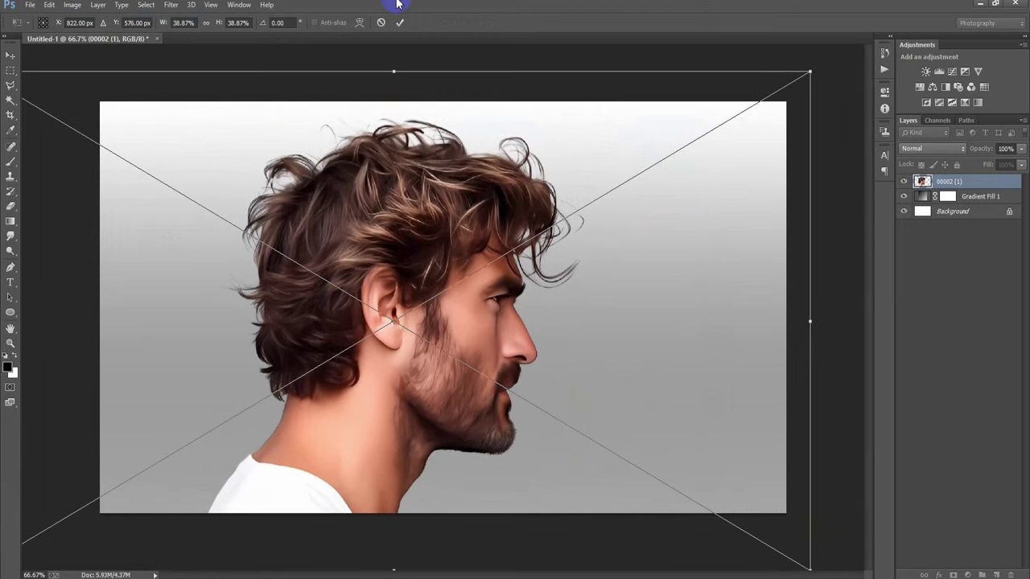
pyautogui.click(399, 24)
# Step: Rasterize the 00002 (1) portrait layer
pyautogui.rightClick(983, 188)
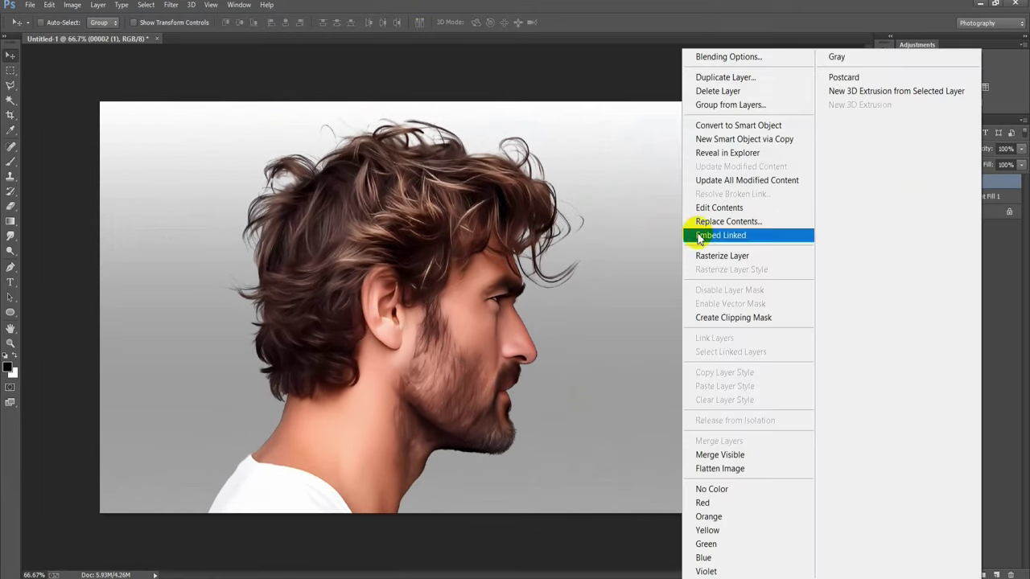
pyautogui.click(692, 253)
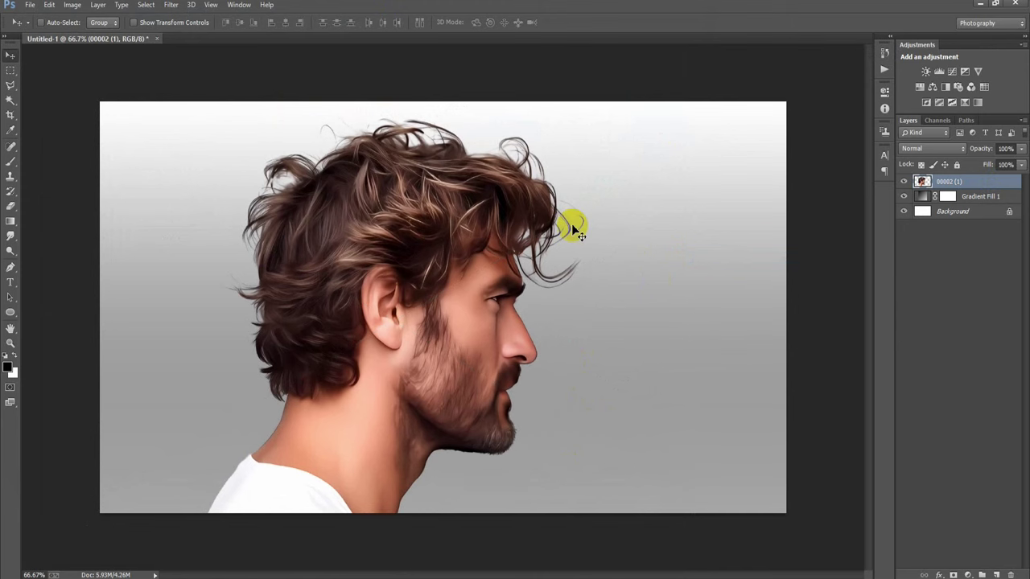
pyautogui.click(29, 5)
# Step: Place the 00002 (4) mountain photo, shift it left, and clip it to the portrait layer
pyautogui.click(97, 223)
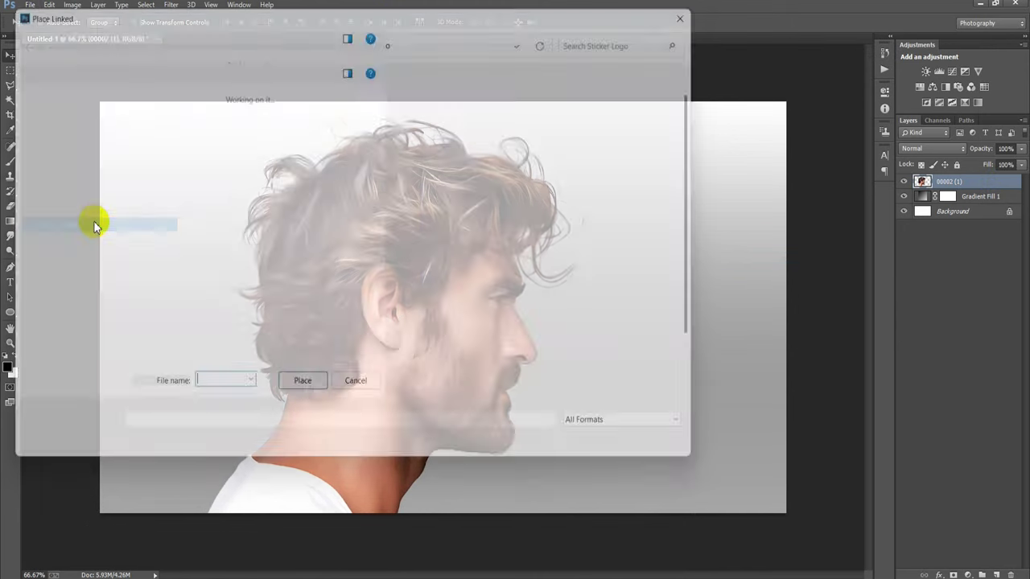
pyautogui.doubleClick(306, 214)
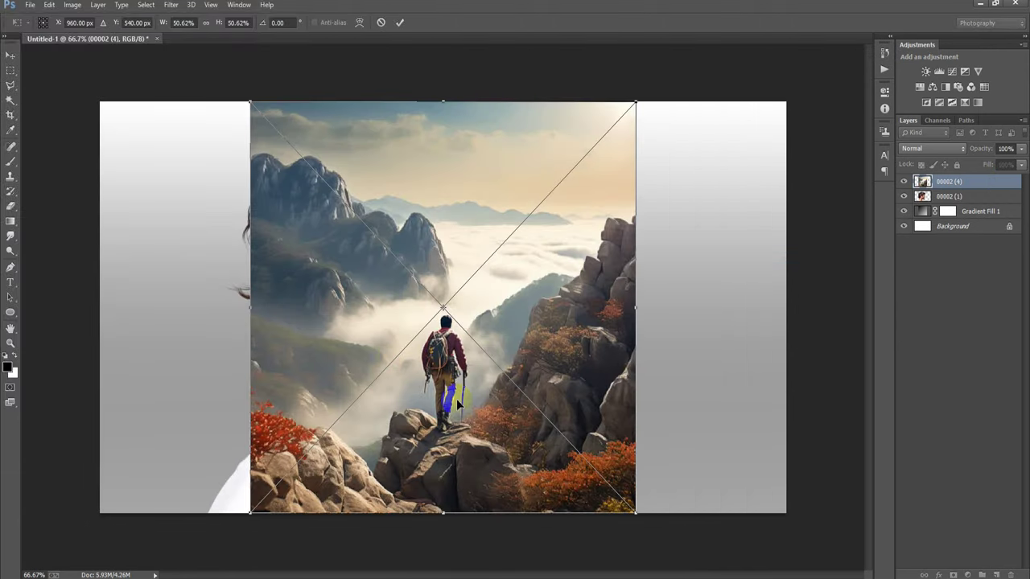
pyautogui.moveTo(405, 387); pyautogui.dragTo(338, 388)
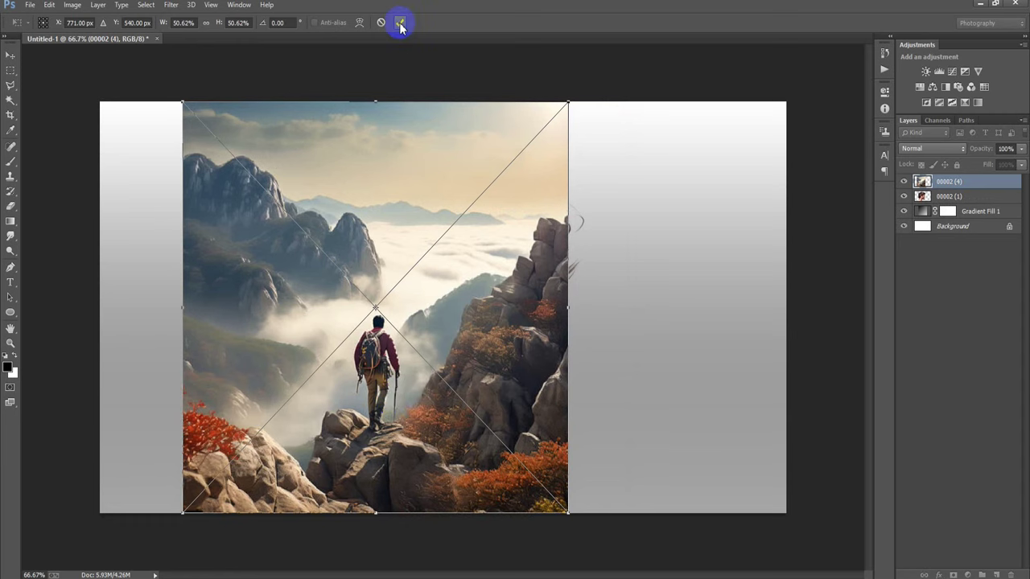
pyautogui.click(401, 24)
pyautogui.rightClick(1015, 183)
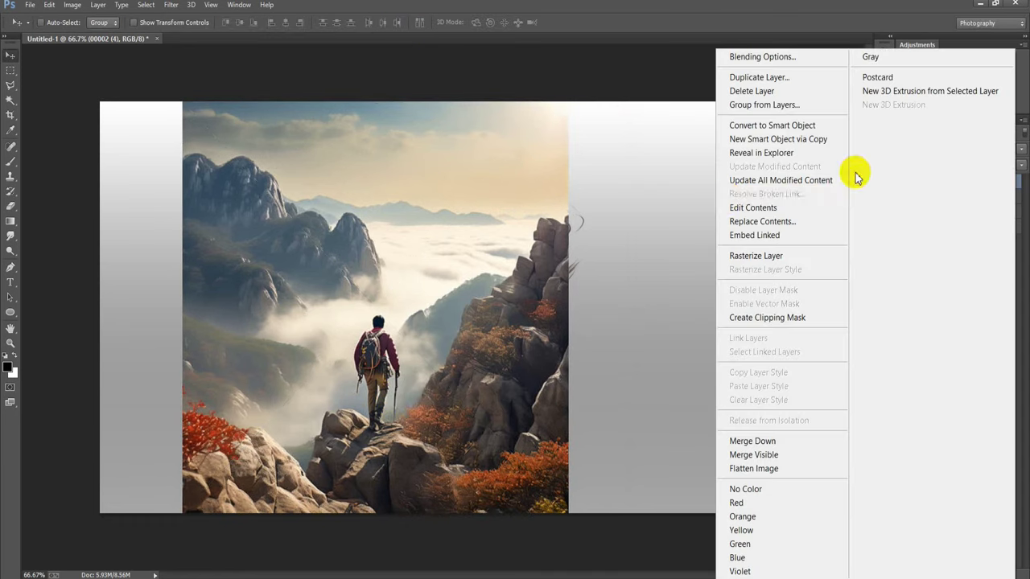
pyautogui.click(744, 317)
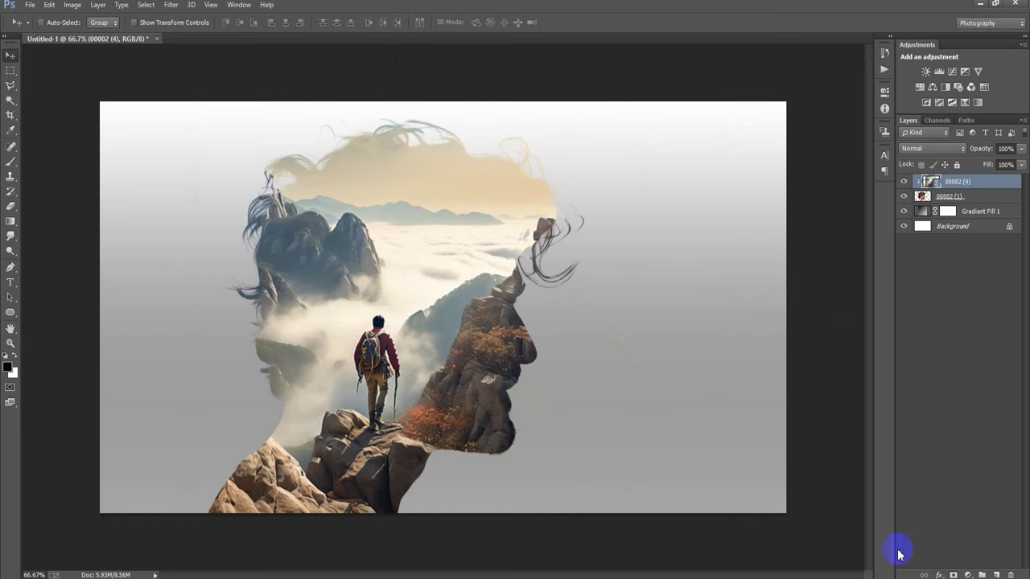
# Step: Add a layer mask to the mountain layer and select a soft round brush
pyautogui.click(953, 573)
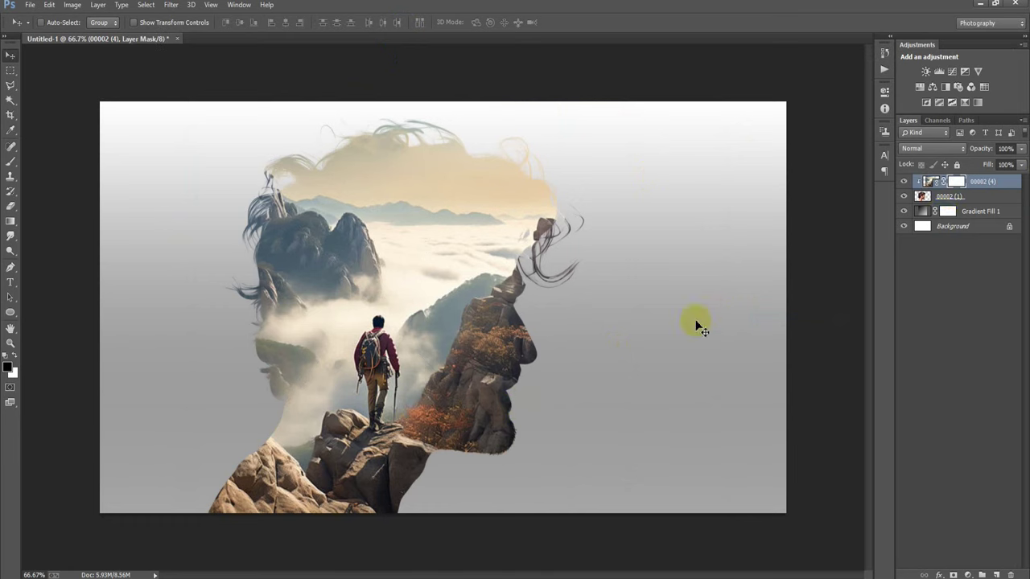
pyautogui.click(11, 161)
pyautogui.click(50, 155)
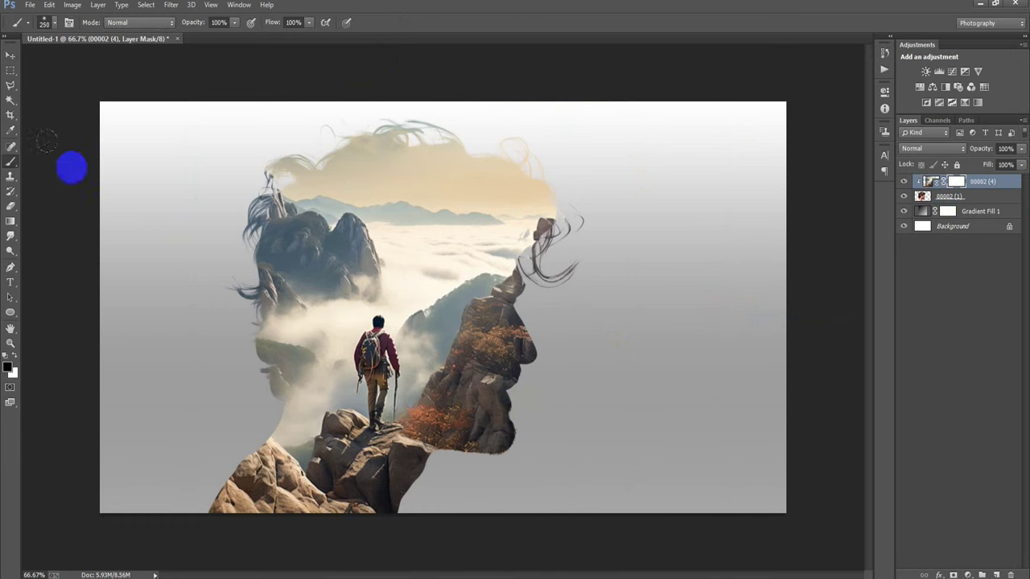
pyautogui.rightClick(188, 168)
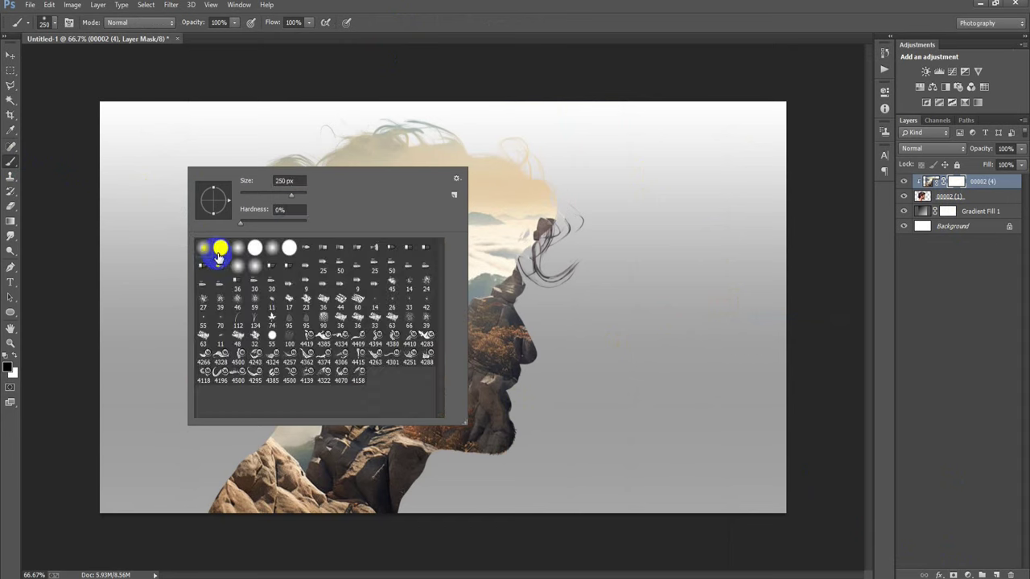
pyautogui.click(441, 34)
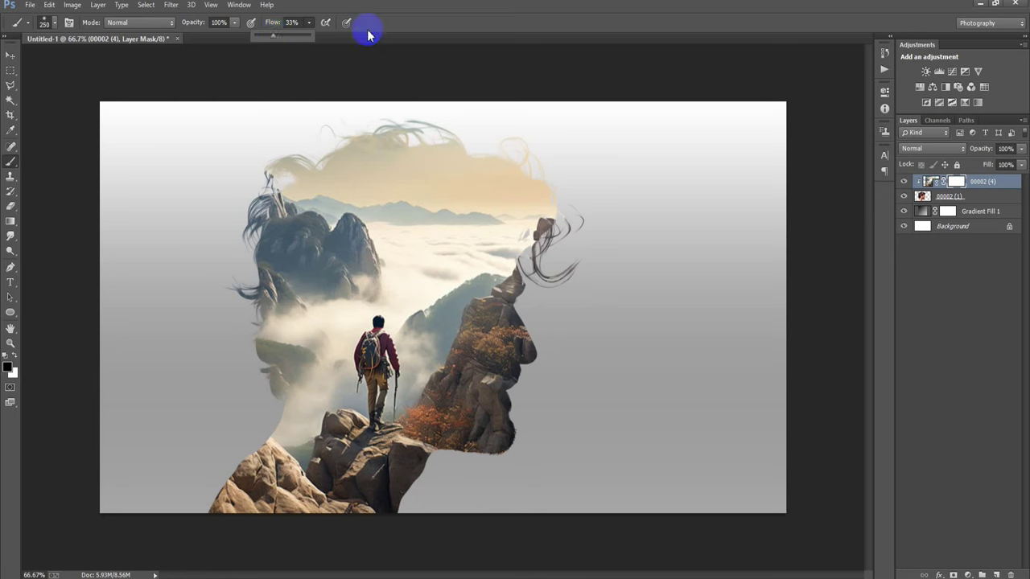
# Step: Paint the mask to reveal the face, beard, forehead and hair across the crown
pyautogui.moveTo(515, 298); pyautogui.dragTo(512, 346)
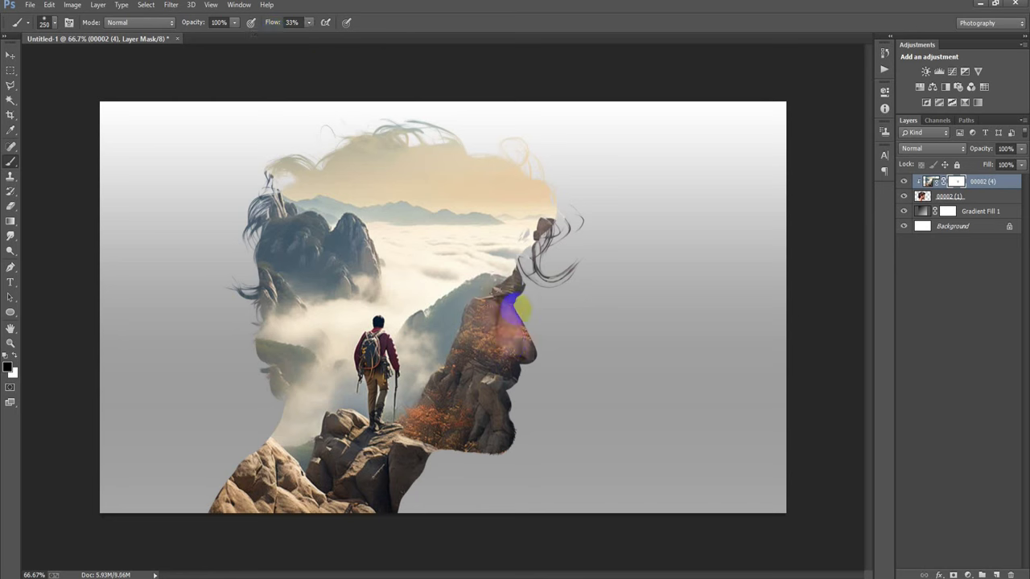
pyautogui.moveTo(517, 307); pyautogui.dragTo(492, 259)
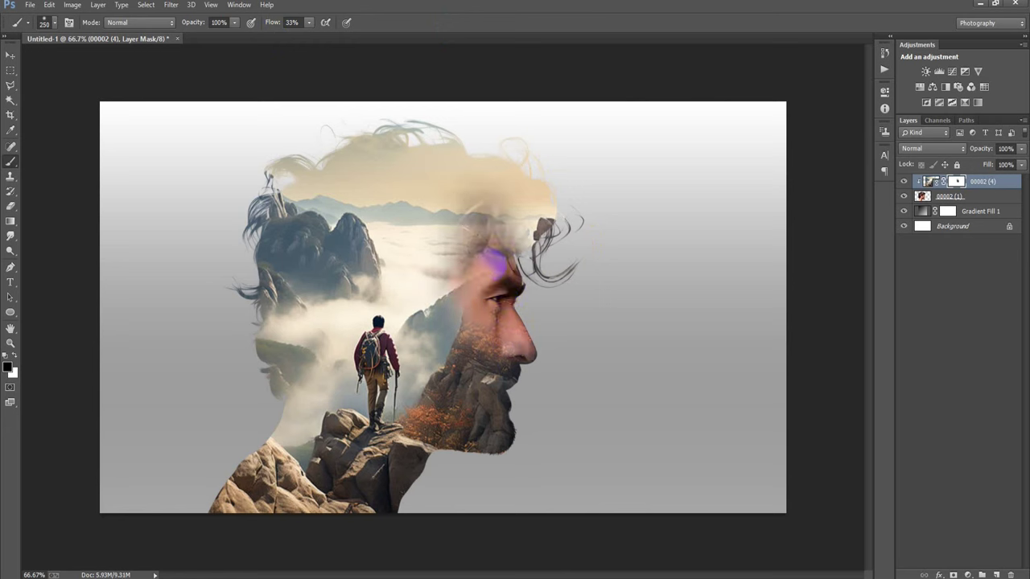
pyautogui.moveTo(509, 326); pyautogui.dragTo(494, 392)
pyautogui.moveTo(501, 438)
pyautogui.mouseDown()
pyautogui.moveTo(504, 377)
pyautogui.moveTo(507, 414)
pyautogui.mouseUp()
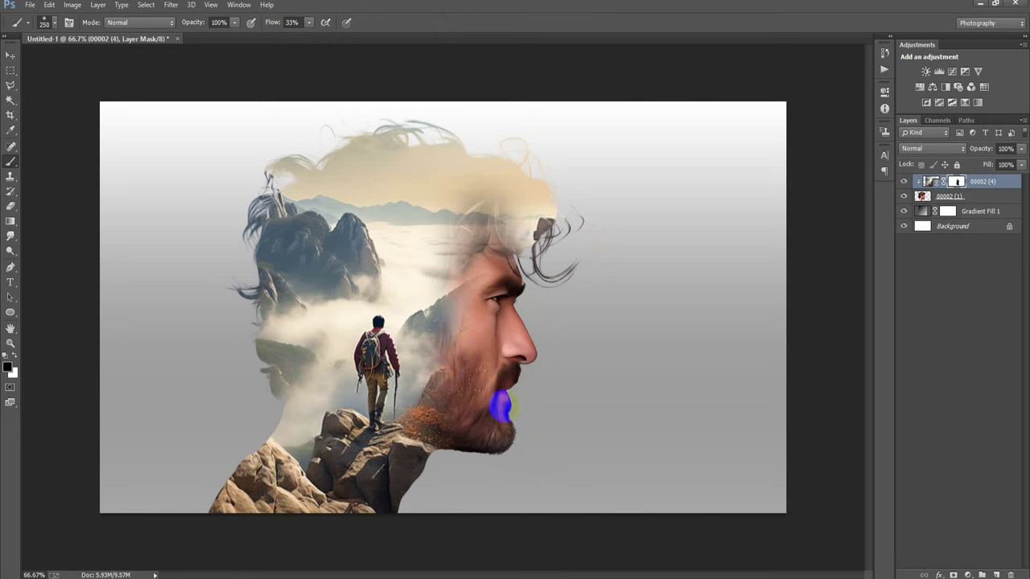
pyautogui.moveTo(515, 269)
pyautogui.mouseDown()
pyautogui.moveTo(253, 141)
pyautogui.moveTo(390, 108)
pyautogui.moveTo(327, 104)
pyautogui.moveTo(256, 134)
pyautogui.moveTo(386, 103)
pyautogui.moveTo(356, 146)
pyautogui.mouseUp()
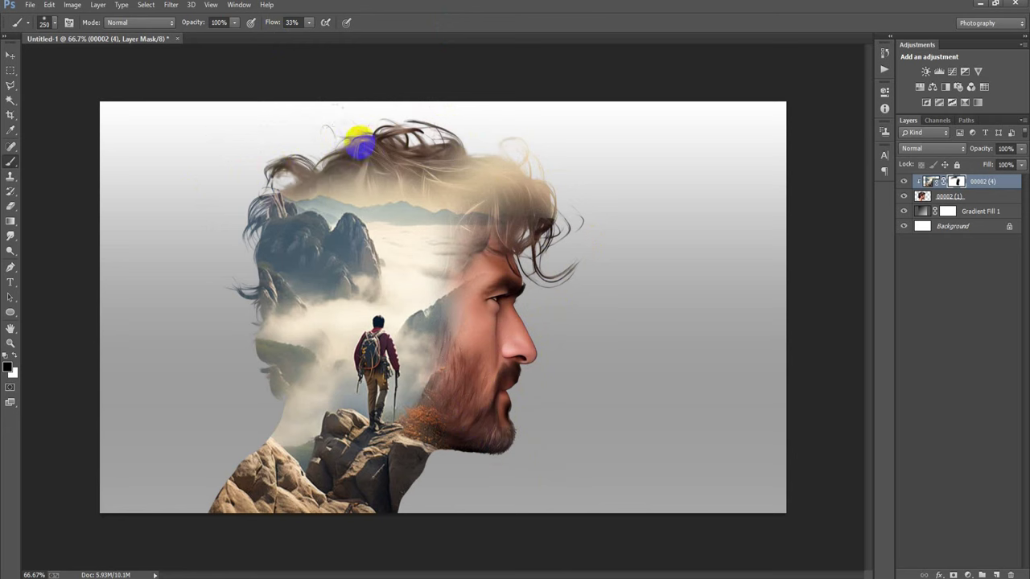
pyautogui.moveTo(416, 112); pyautogui.dragTo(531, 161)
pyautogui.moveTo(545, 292)
pyautogui.mouseDown()
pyautogui.moveTo(489, 234)
pyautogui.moveTo(537, 304)
pyautogui.mouseUp()
pyautogui.moveTo(425, 221)
pyautogui.mouseDown()
pyautogui.moveTo(528, 253)
pyautogui.moveTo(448, 218)
pyautogui.moveTo(556, 230)
pyautogui.moveTo(432, 266)
pyautogui.mouseUp()
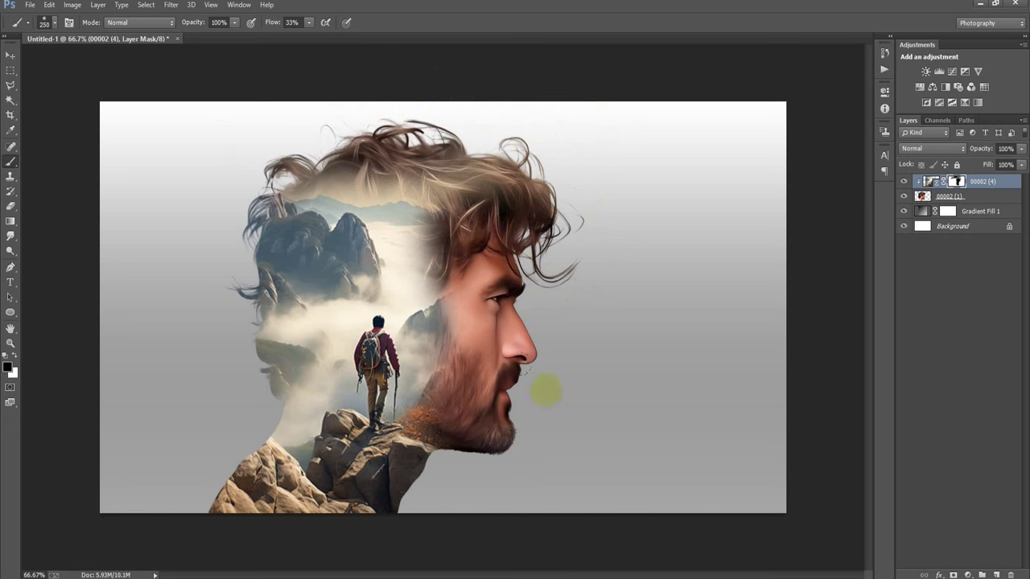
# Step: Paint the mask to reveal the white shoulder over the lower-left rocks
pyautogui.moveTo(444, 541)
pyautogui.mouseDown()
pyautogui.moveTo(233, 535)
pyautogui.moveTo(172, 545)
pyautogui.moveTo(242, 551)
pyautogui.moveTo(239, 469)
pyautogui.mouseUp()
pyautogui.moveTo(249, 517)
pyautogui.mouseDown()
pyautogui.moveTo(256, 483)
pyautogui.moveTo(246, 476)
pyautogui.moveTo(259, 471)
pyautogui.moveTo(246, 490)
pyautogui.moveTo(251, 530)
pyautogui.moveTo(299, 552)
pyautogui.moveTo(375, 538)
pyautogui.mouseUp()
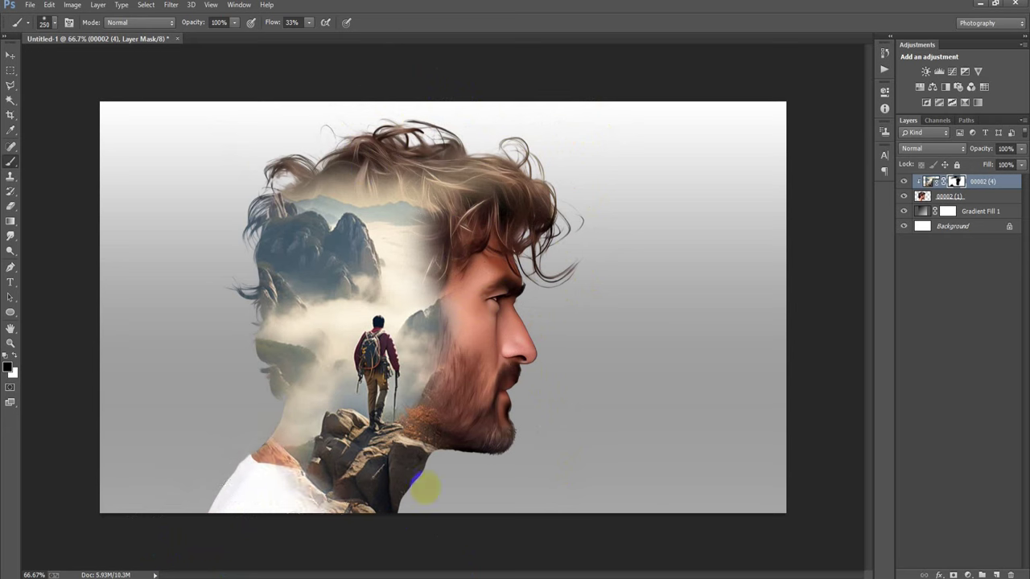
pyautogui.moveTo(429, 514); pyautogui.dragTo(430, 501)
pyautogui.click(415, 477)
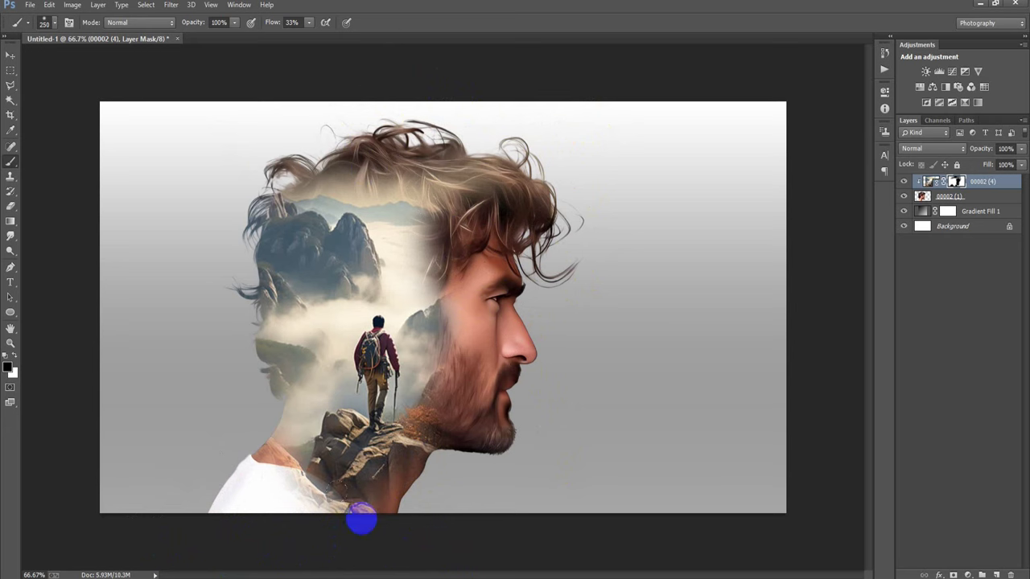
pyautogui.moveTo(378, 551); pyautogui.dragTo(361, 563)
pyautogui.moveTo(350, 528); pyautogui.dragTo(281, 512)
pyautogui.click(291, 514)
pyautogui.moveTo(290, 526)
pyautogui.mouseDown()
pyautogui.moveTo(256, 492)
pyautogui.moveTo(264, 524)
pyautogui.moveTo(271, 488)
pyautogui.mouseUp()
pyautogui.moveTo(250, 454)
pyautogui.mouseDown()
pyautogui.moveTo(288, 507)
pyautogui.moveTo(288, 484)
pyautogui.mouseUp()
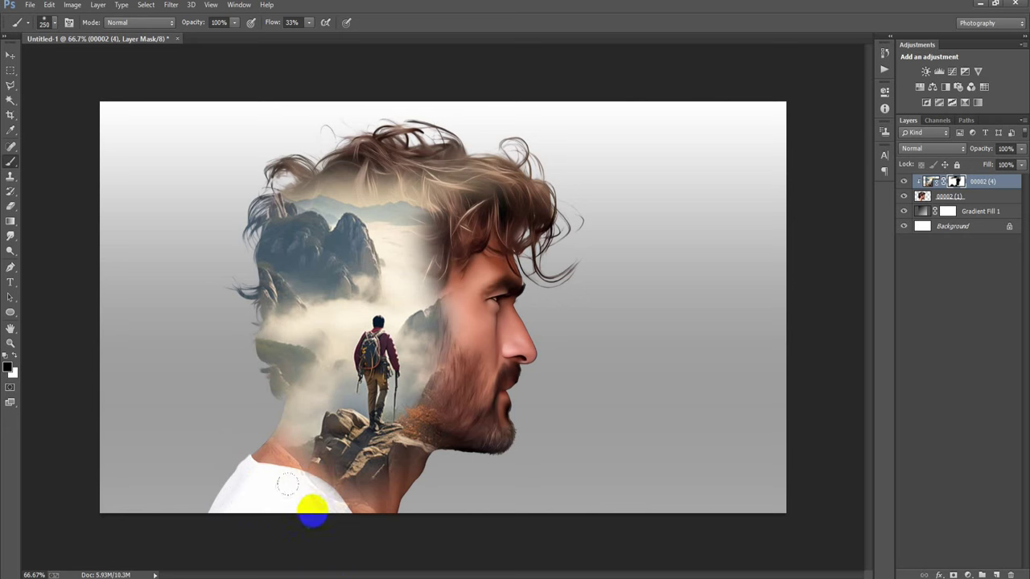
# Step: Reveal the ear and back-of-head hair, then touch up the mask along the shoulder
pyautogui.moveTo(177, 335)
pyautogui.mouseDown()
pyautogui.moveTo(217, 272)
pyautogui.moveTo(211, 355)
pyautogui.moveTo(218, 333)
pyautogui.mouseUp()
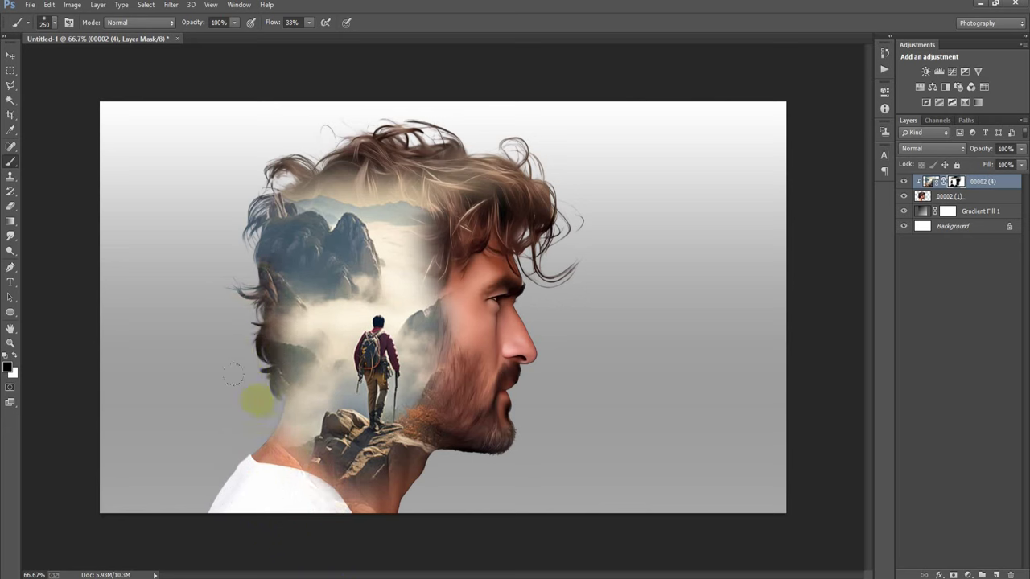
pyautogui.moveTo(203, 214); pyautogui.dragTo(190, 226)
pyautogui.moveTo(253, 159)
pyautogui.mouseDown()
pyautogui.moveTo(158, 228)
pyautogui.moveTo(238, 244)
pyautogui.mouseUp()
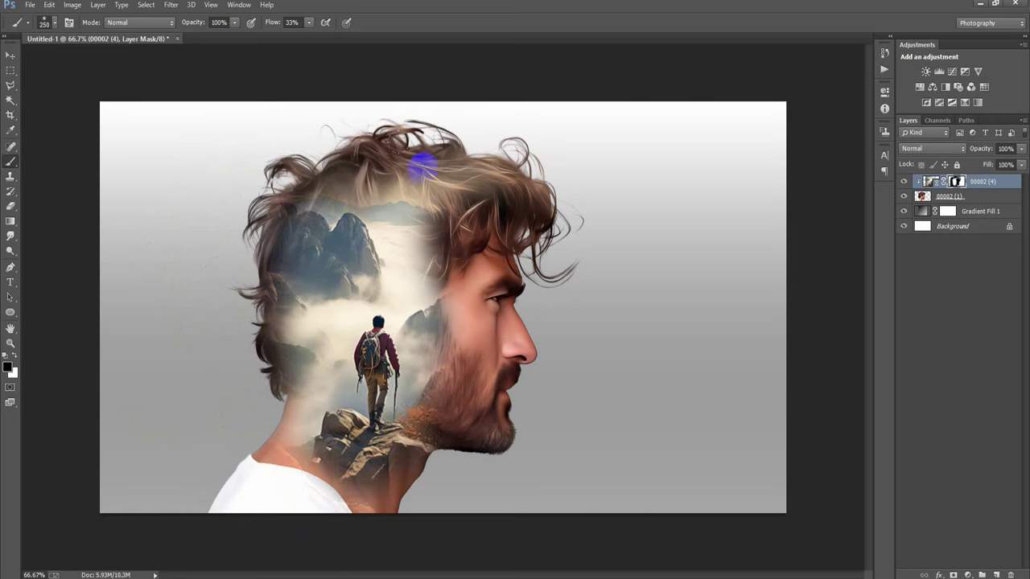
pyautogui.moveTo(478, 143); pyautogui.dragTo(539, 297)
pyautogui.click(448, 473)
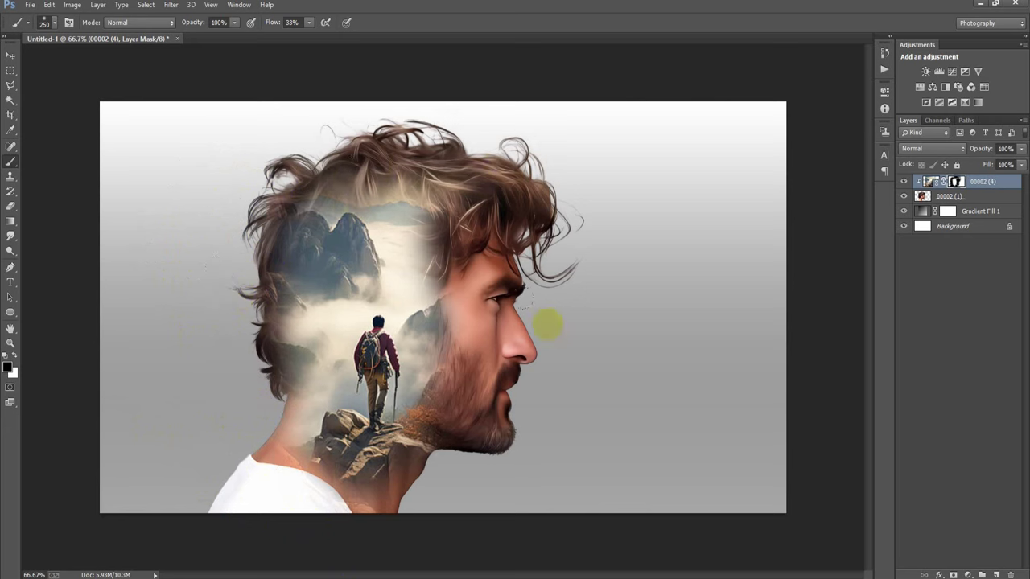
pyautogui.click(459, 156)
pyautogui.click(344, 515)
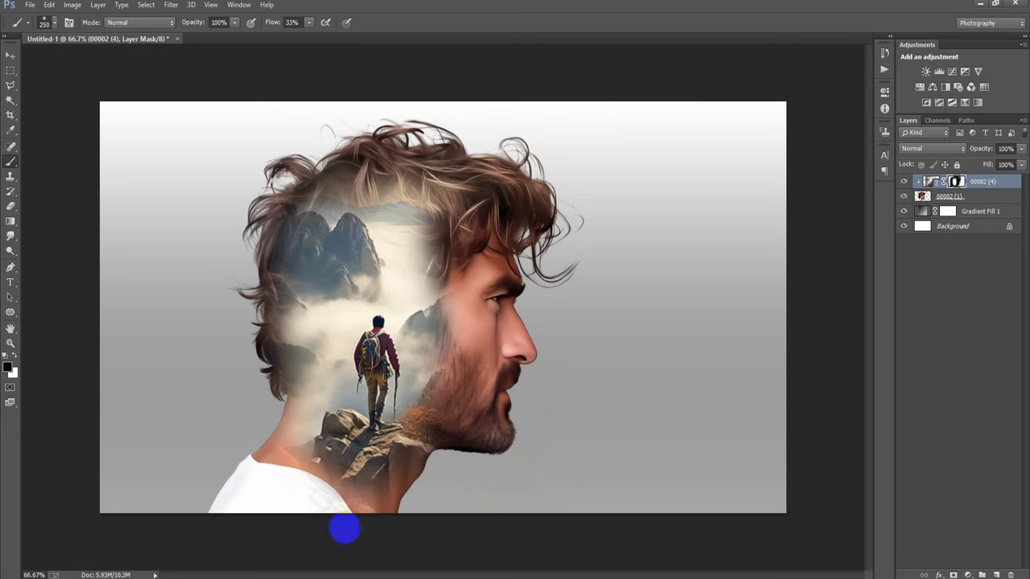
pyautogui.click(318, 493)
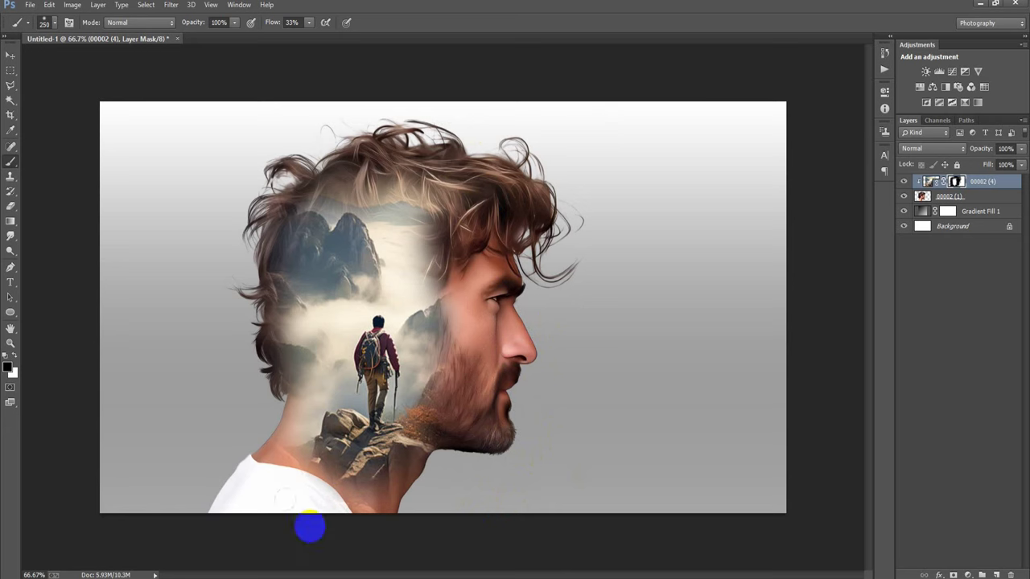
pyautogui.moveTo(318, 492); pyautogui.dragTo(260, 538)
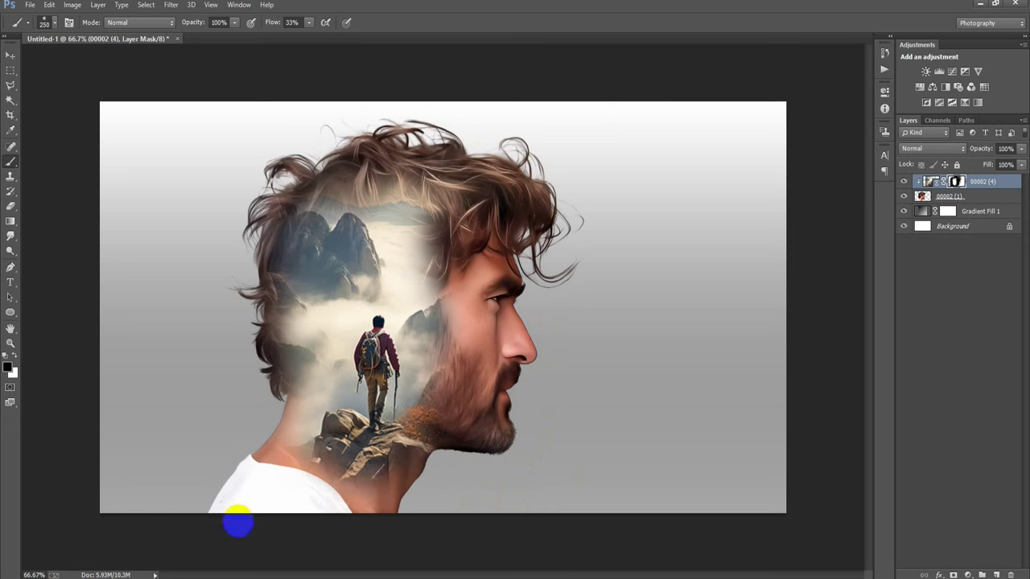
pyautogui.click(10, 57)
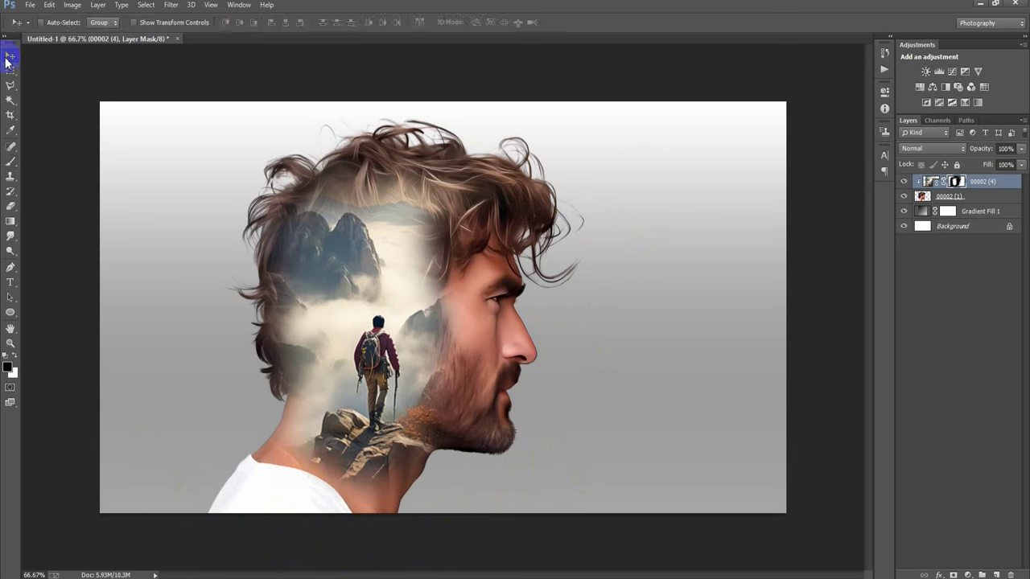
# Step: Place the flock-of-birds image 00002 (3) into the document with Place Linked
pyautogui.click(31, 9)
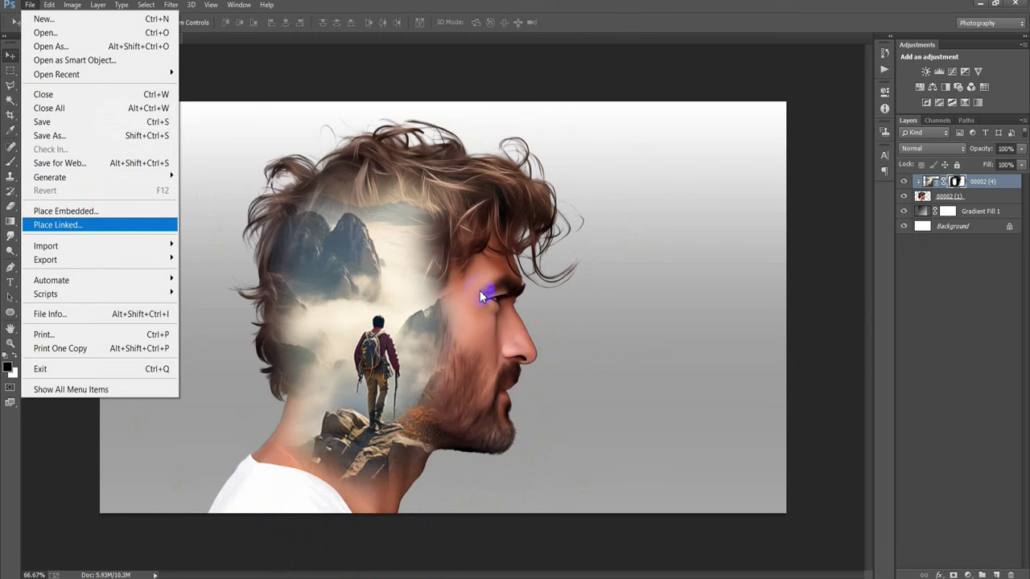
pyautogui.press('Return')
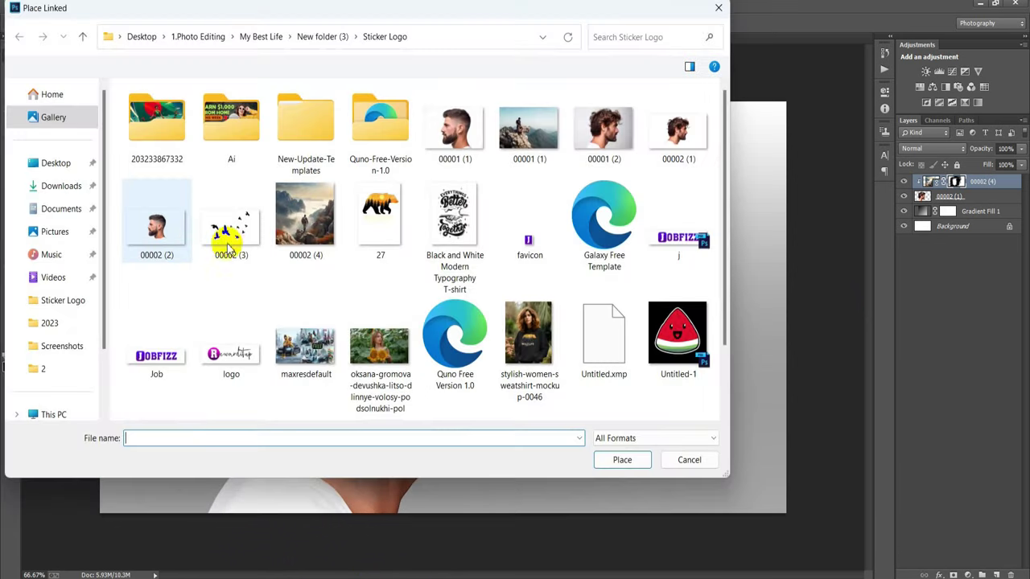
pyautogui.click(242, 249)
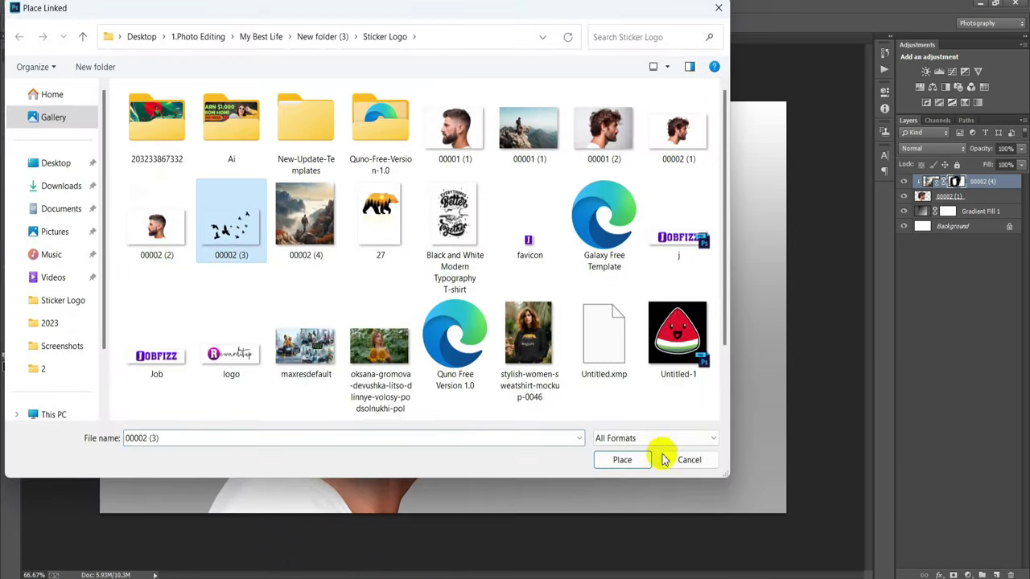
pyautogui.click(637, 459)
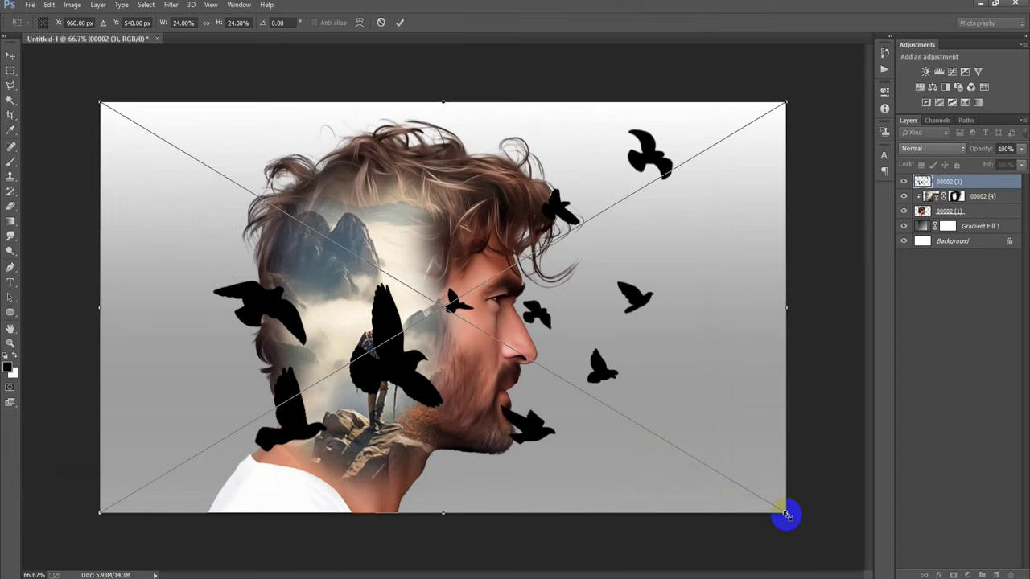
# Step: Shrink the flock to about 6% and position it beside the face
pyautogui.moveTo(785, 515); pyautogui.dragTo(528, 358)
pyautogui.moveTo(476, 327); pyautogui.dragTo(639, 276)
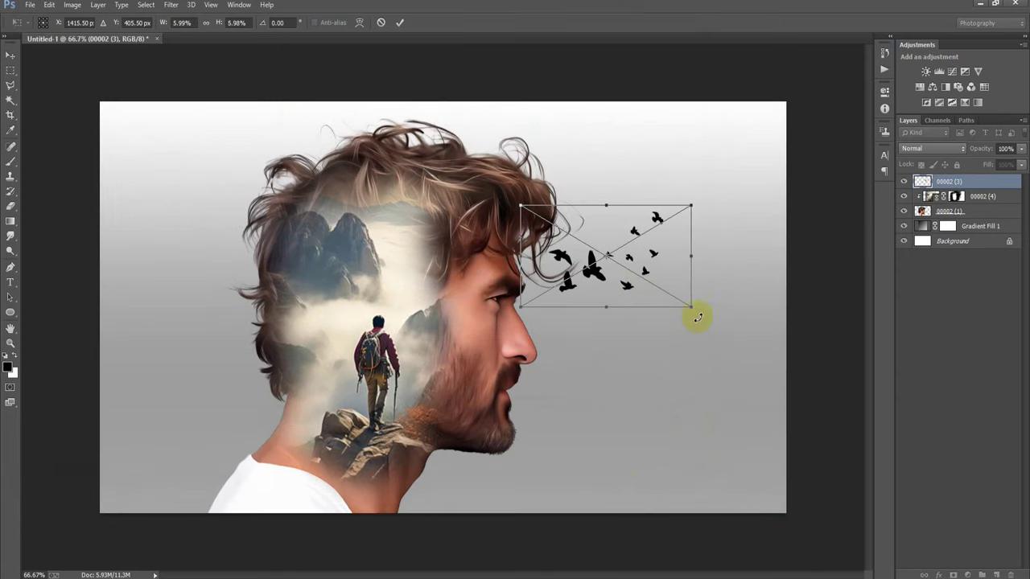
pyautogui.moveTo(693, 307); pyautogui.dragTo(706, 306)
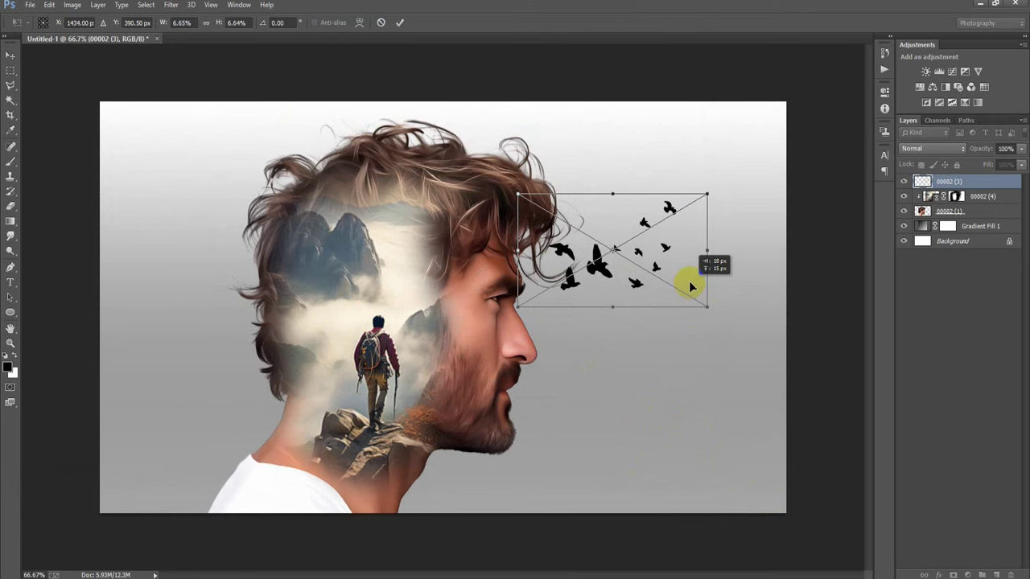
pyautogui.click(397, 22)
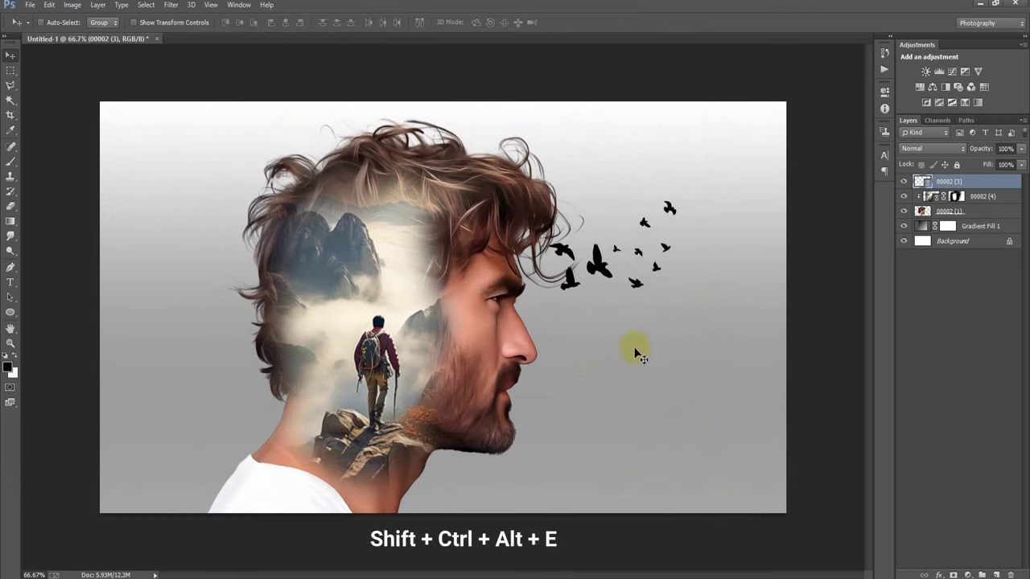
# Step: Stamp all visible layers into Layer 1 and apply Camera Raw settings from Untitled.xmp
pyautogui.hotkey('shift', 'ctrl', 'alt', 'e')
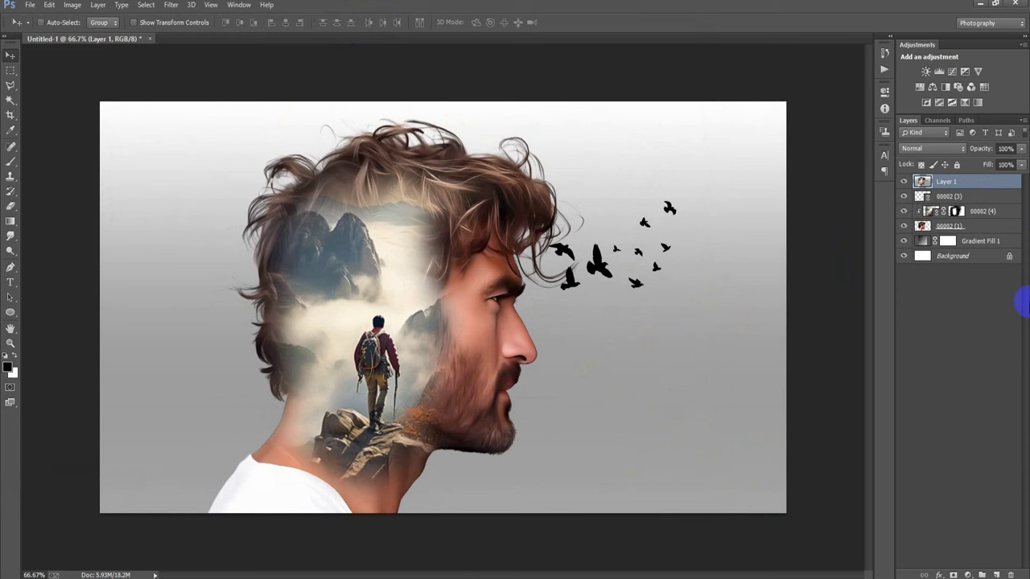
pyautogui.click(171, 5)
pyautogui.click(223, 90)
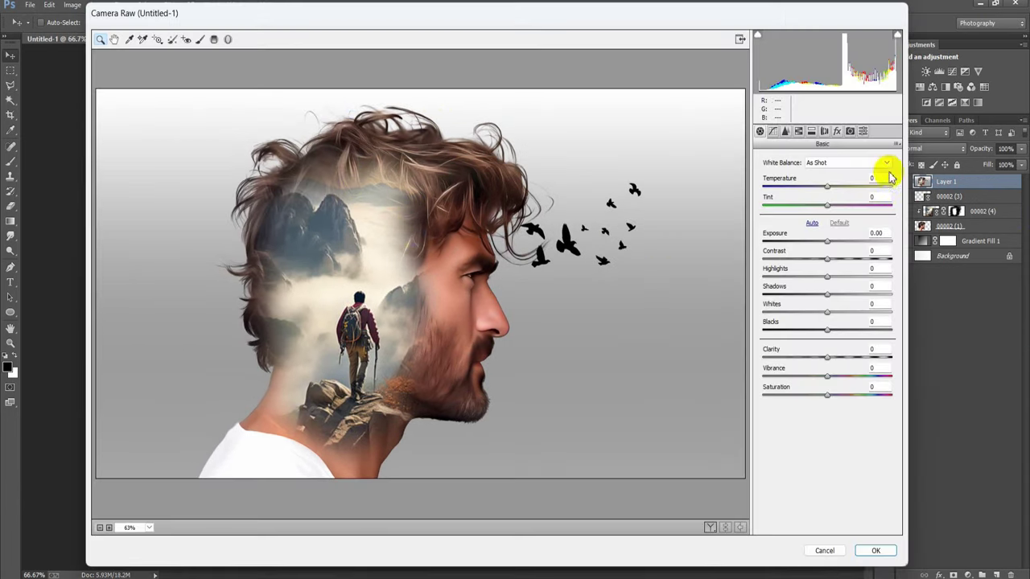
pyautogui.click(895, 147)
pyautogui.click(920, 276)
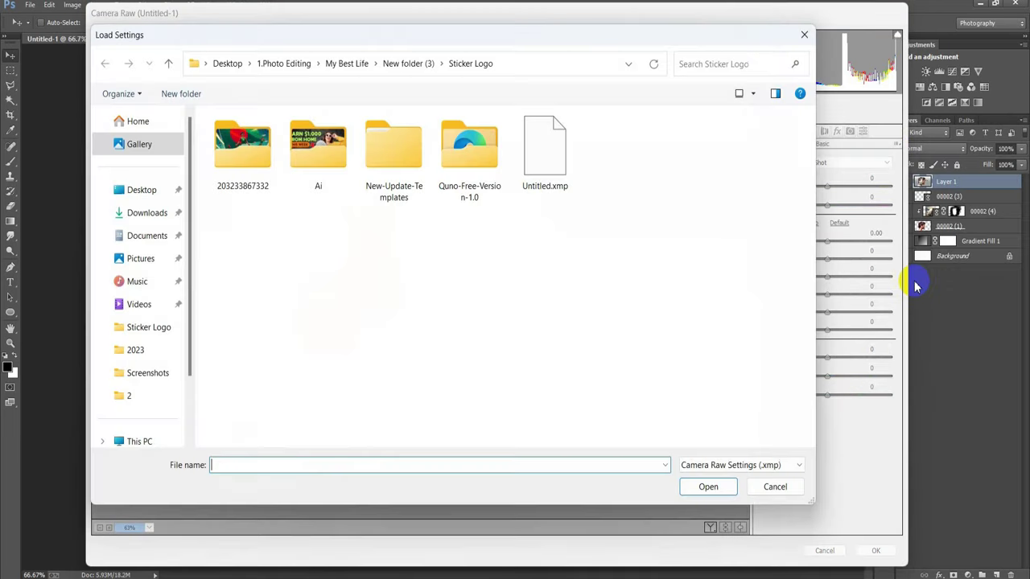
pyautogui.click(549, 175)
pyautogui.click(708, 487)
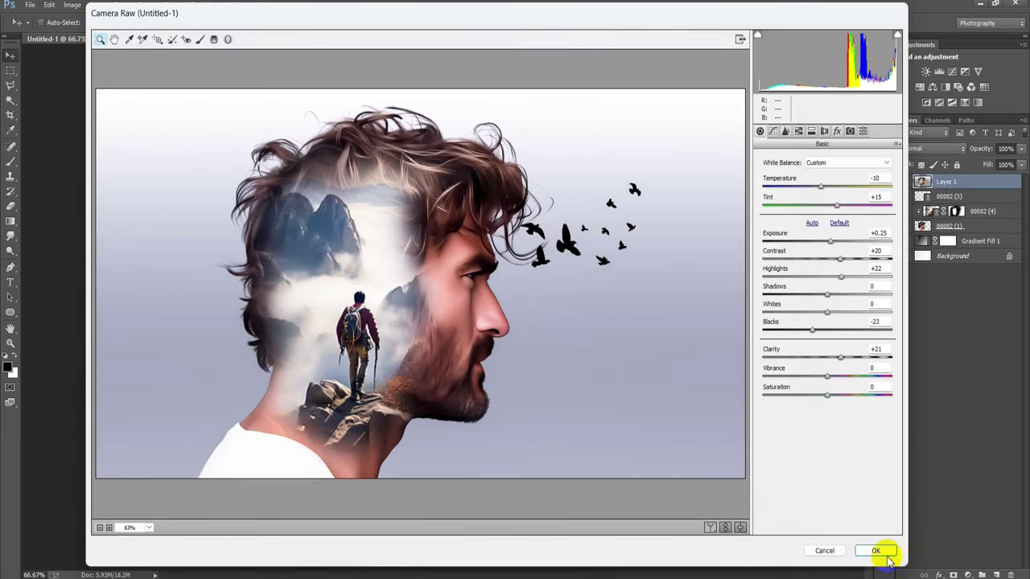
pyautogui.click(887, 557)
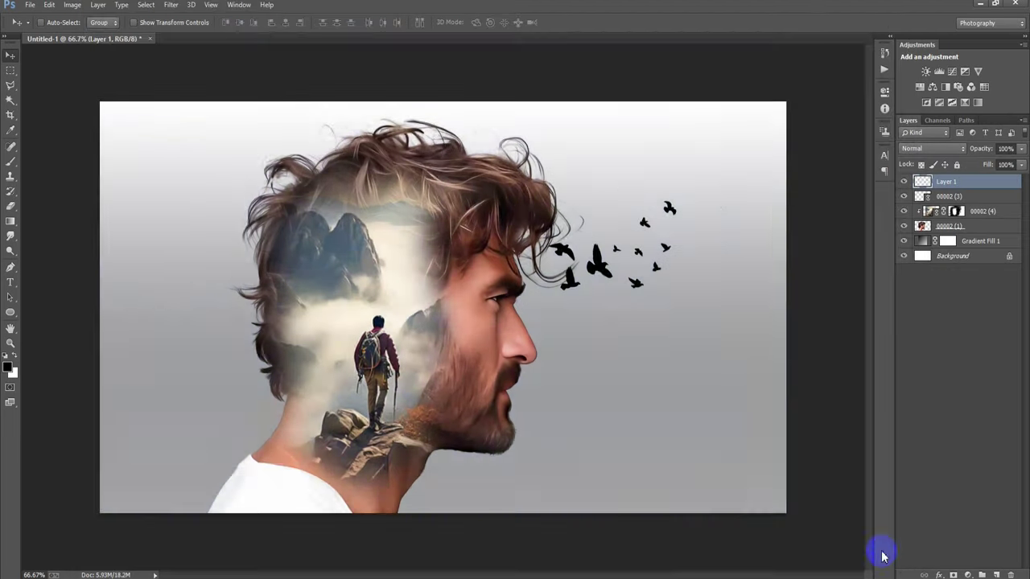